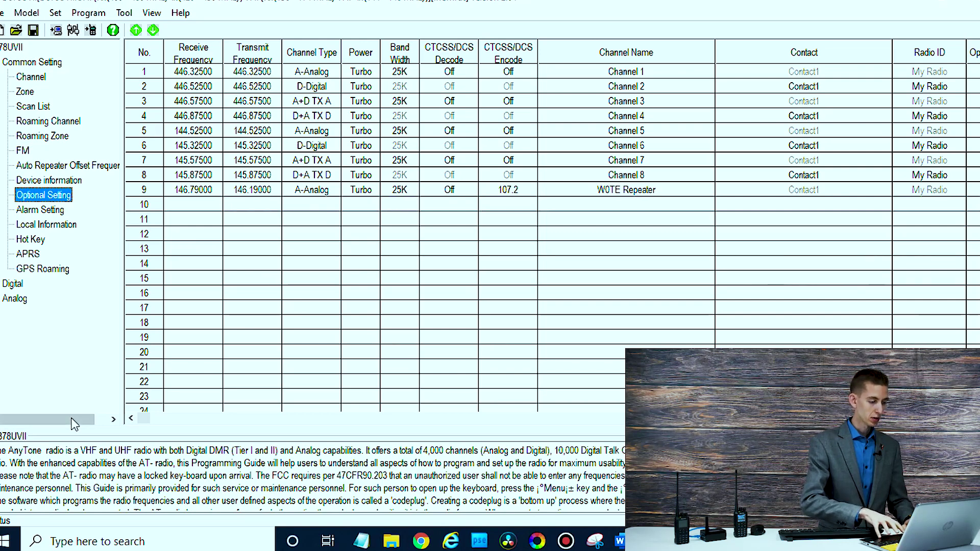
pyautogui.click(125, 12)
pyautogui.click(140, 44)
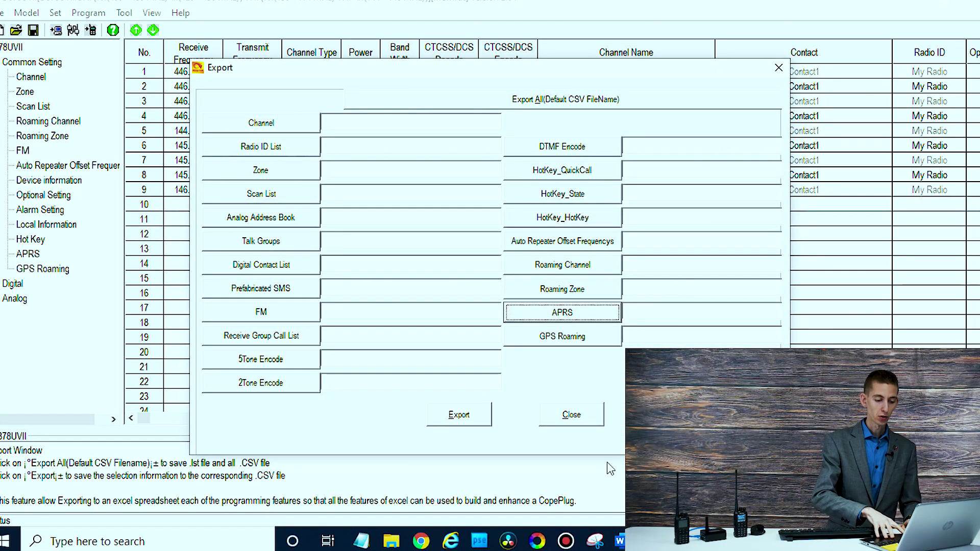
pyautogui.click(582, 415)
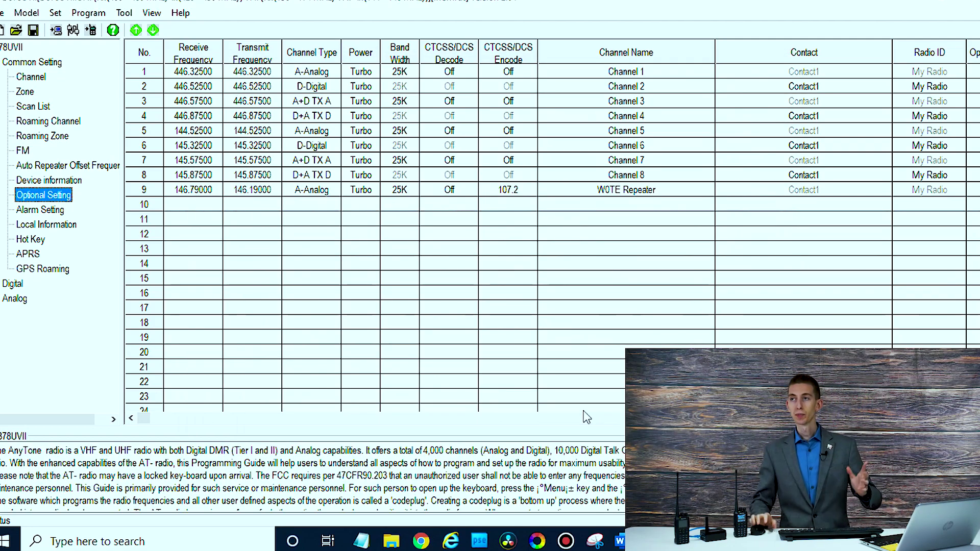